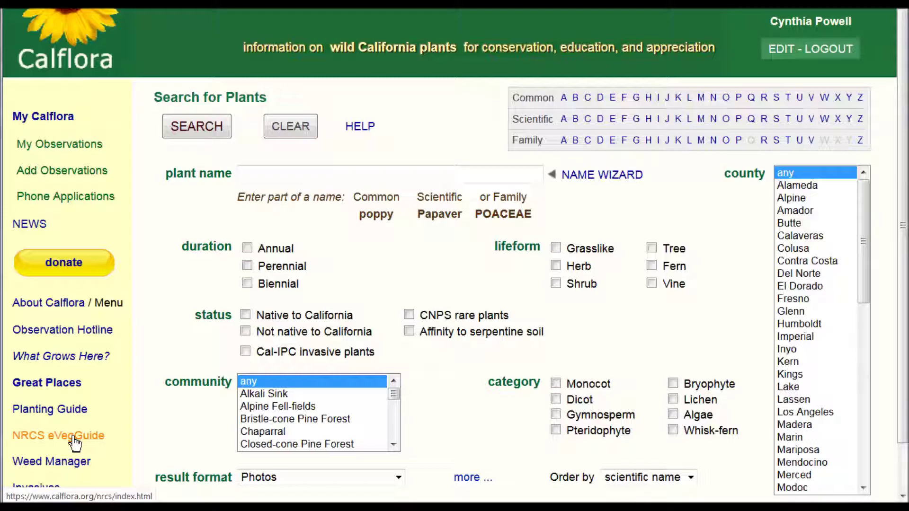
# Open the NRCS eVegGuide and select a location in the Sierra Nevada Foothills near Raymond, Madera County, on the map.
pyautogui.click(74, 444)
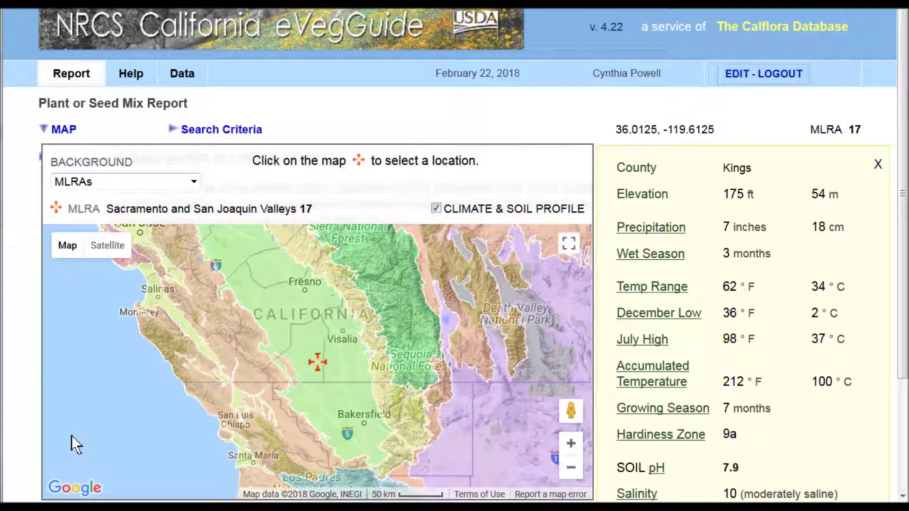
pyautogui.click(571, 468)
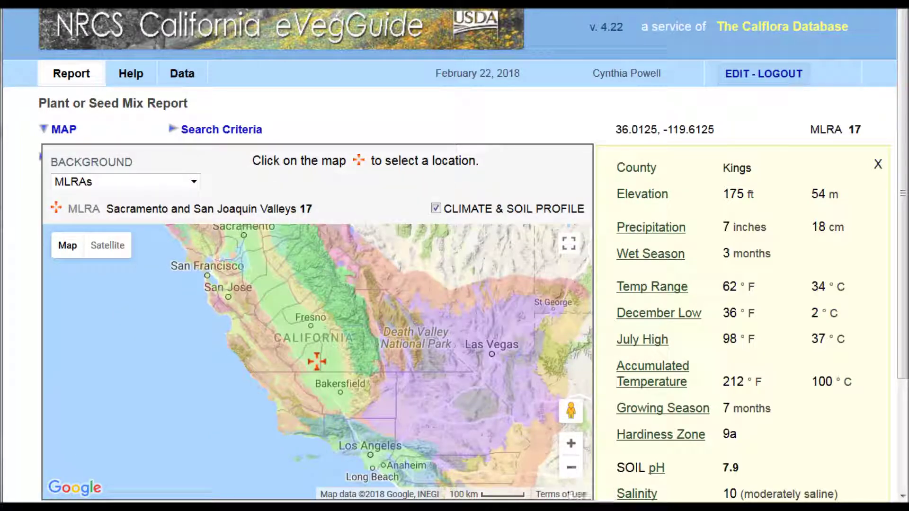
pyautogui.click(360, 351)
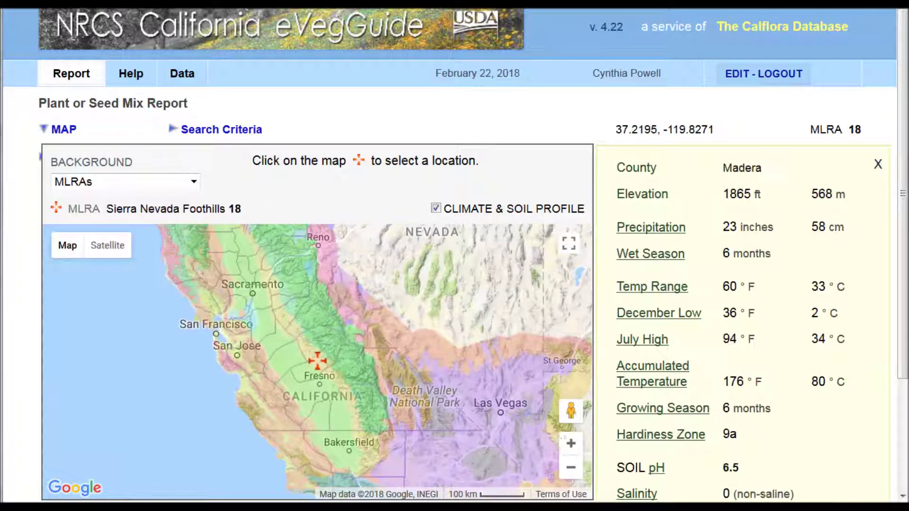
pyautogui.click(570, 444)
pyautogui.click(569, 444)
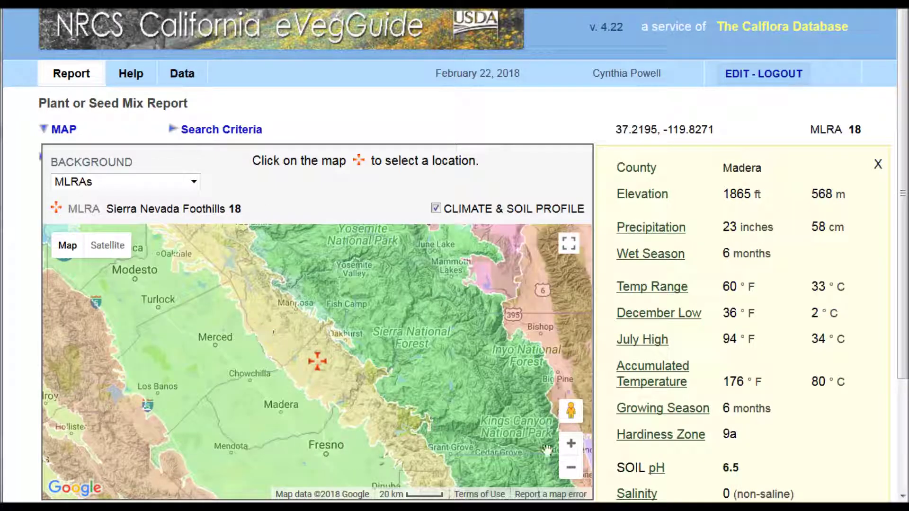
pyautogui.click(571, 444)
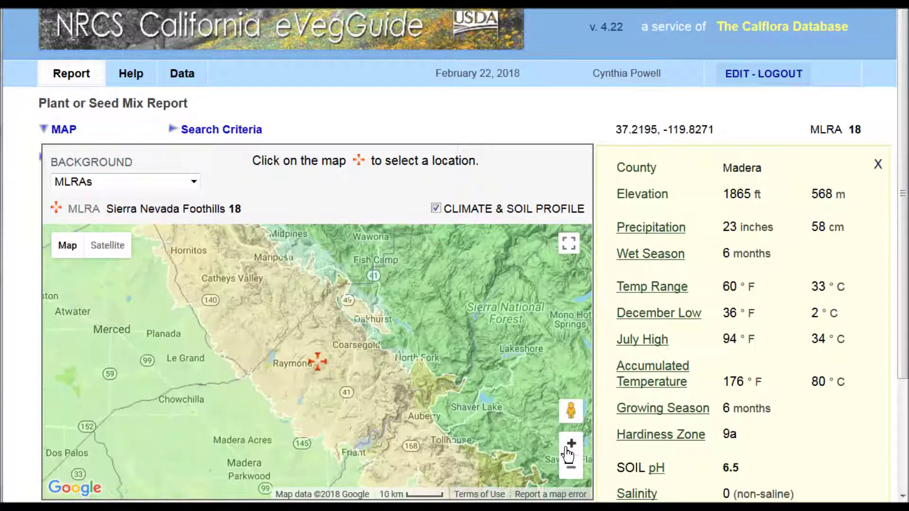
pyautogui.click(279, 378)
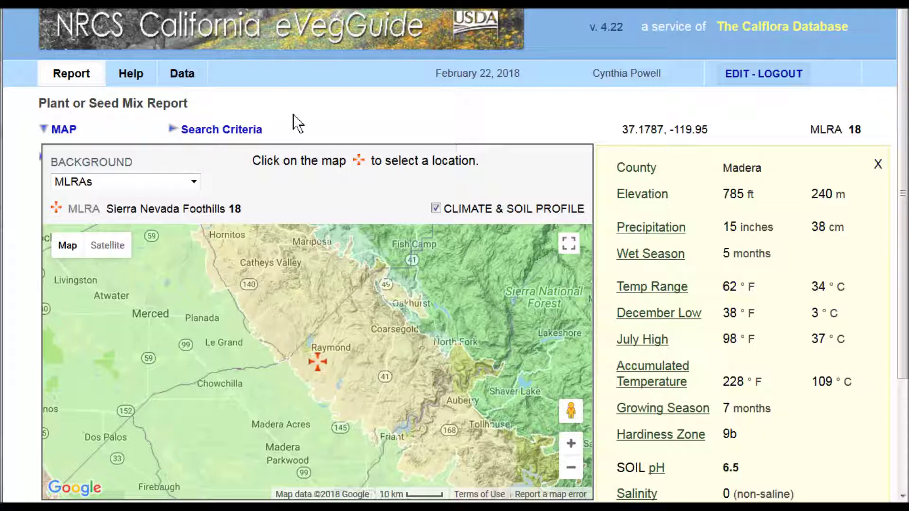
# In the search criteria, set the practice to 327 - Conservation Cover and the purpose to 1 - Permanent Cover orchards and vineyards.
pyautogui.click(238, 130)
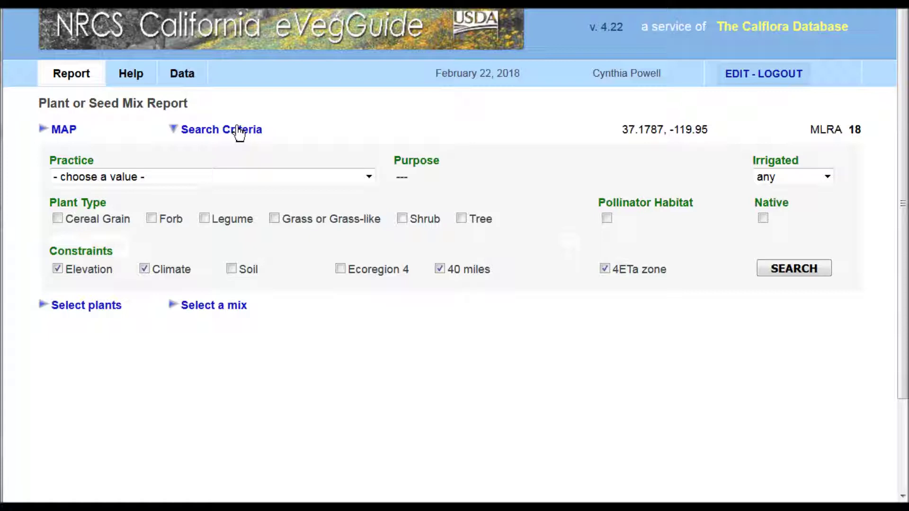
pyautogui.click(237, 178)
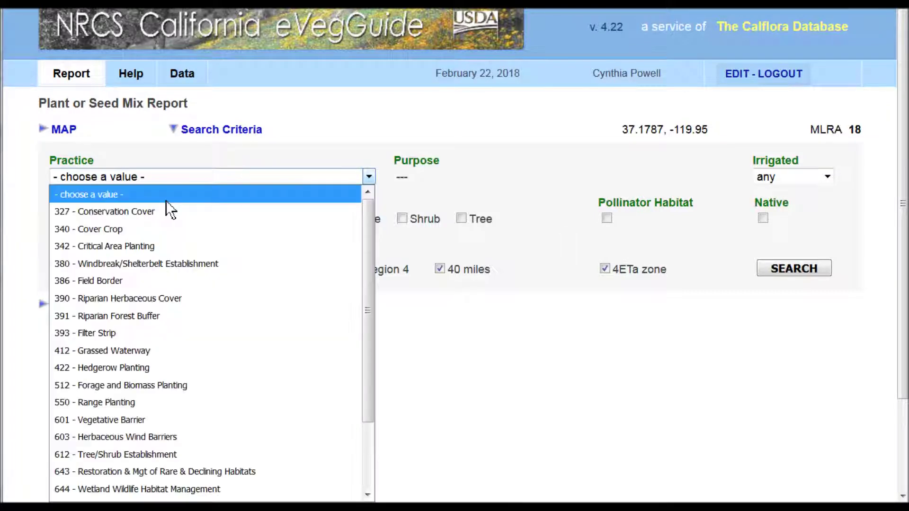
pyautogui.click(154, 212)
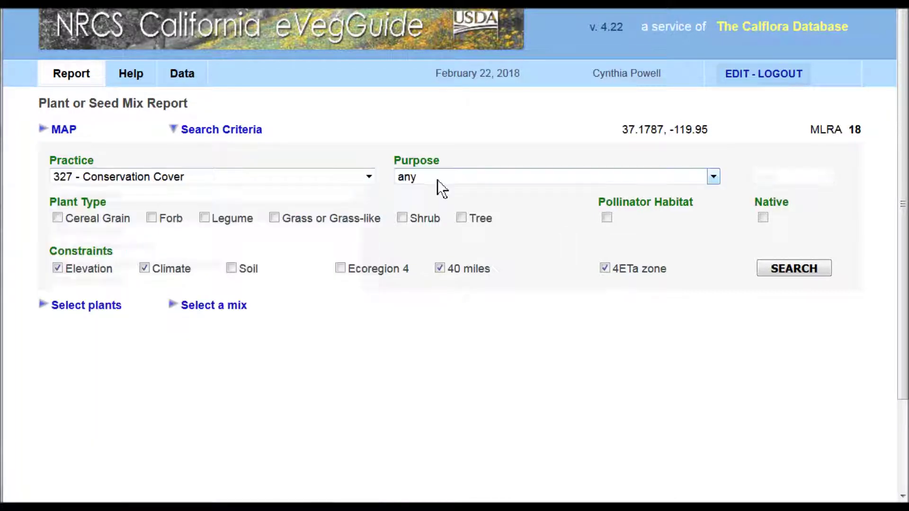
pyautogui.click(438, 179)
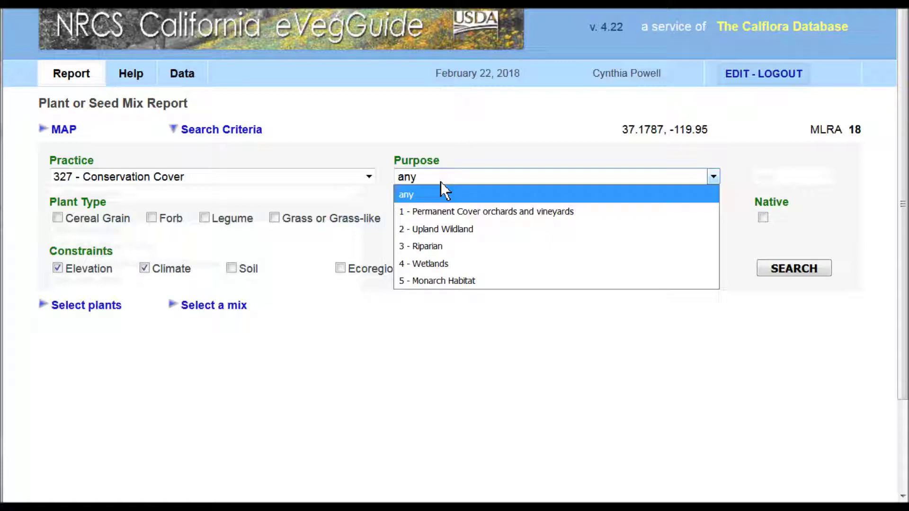
pyautogui.click(446, 212)
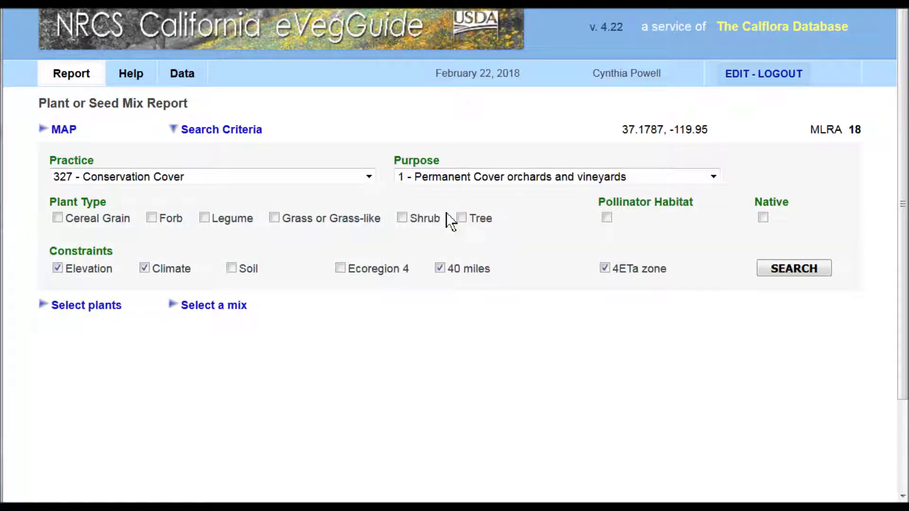
# Clear the Elevation, Climate, 40 miles and 4ETa zone constraints, search for plants and review the result list.
pyautogui.click(58, 271)
pyautogui.click(439, 269)
pyautogui.click(781, 270)
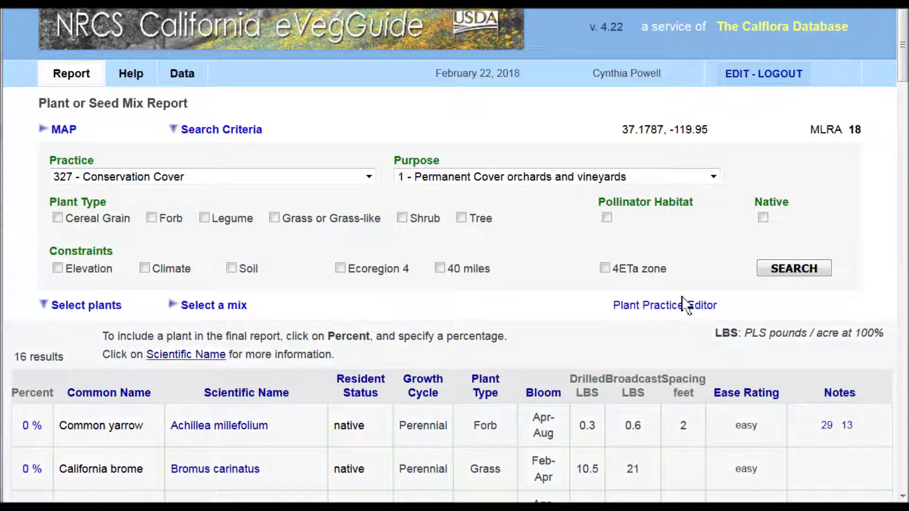
pyautogui.scroll(-4, 441, 440)
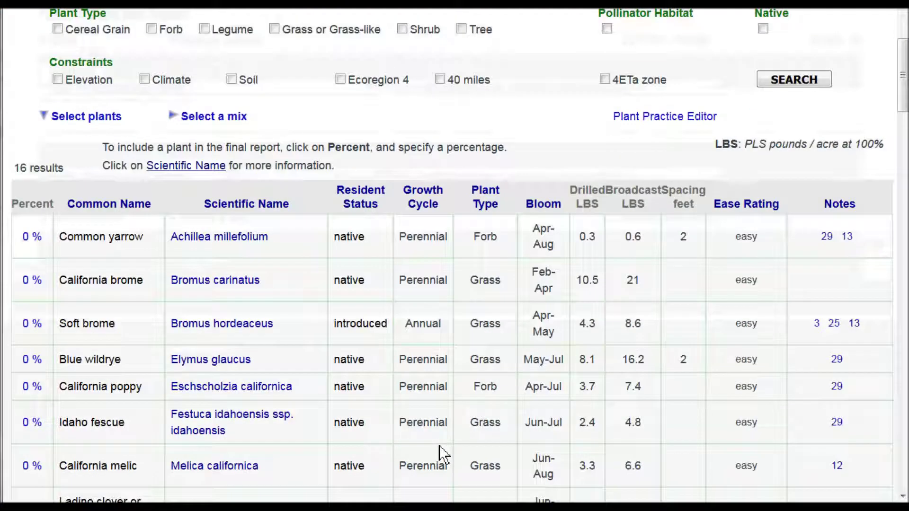
pyautogui.scroll(-2, 443, 453)
pyautogui.scroll(6, 444, 454)
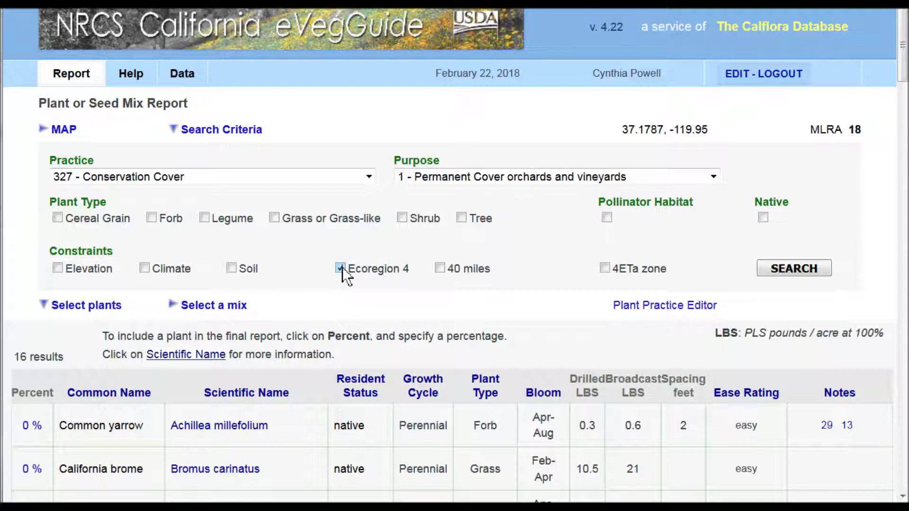
# Show EPA Ecoregions as the map background and pick a location just inside Southern Sierran Foothills 6c.
pyautogui.click(60, 130)
pyautogui.click(98, 182)
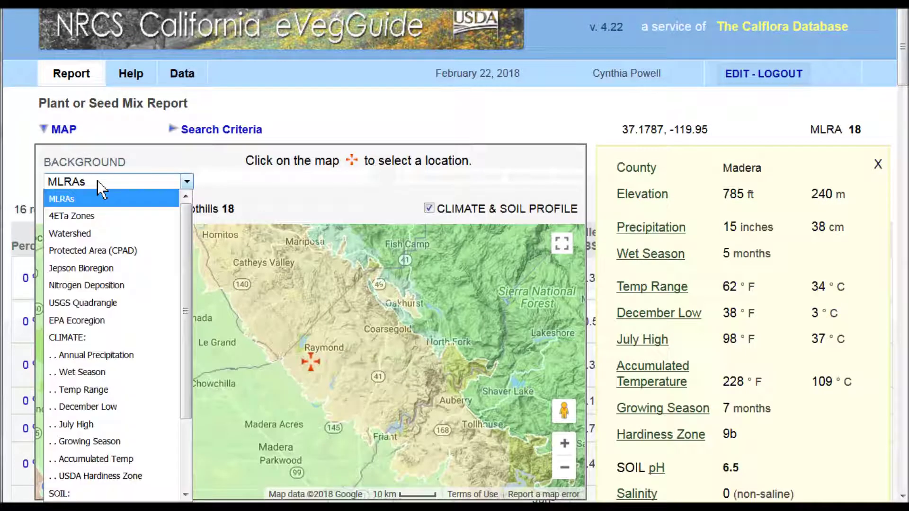
pyautogui.click(78, 321)
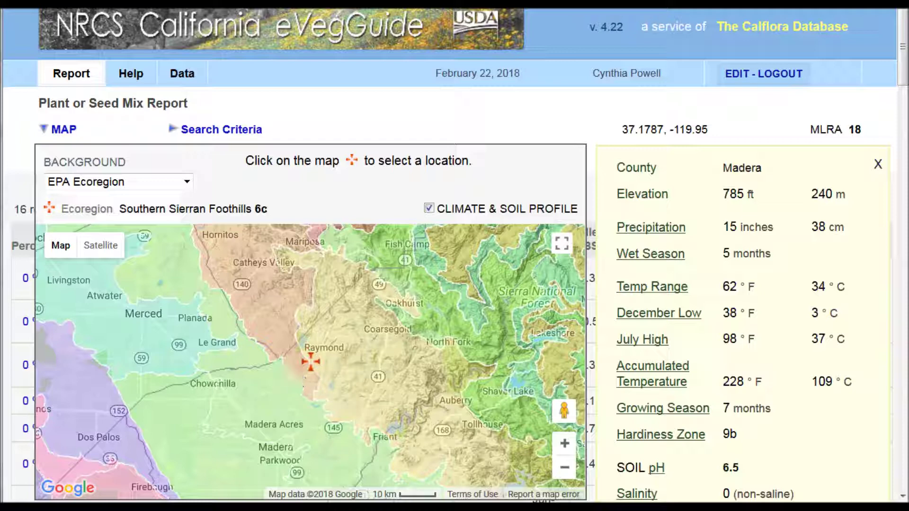
pyautogui.click(565, 444)
pyautogui.click(564, 445)
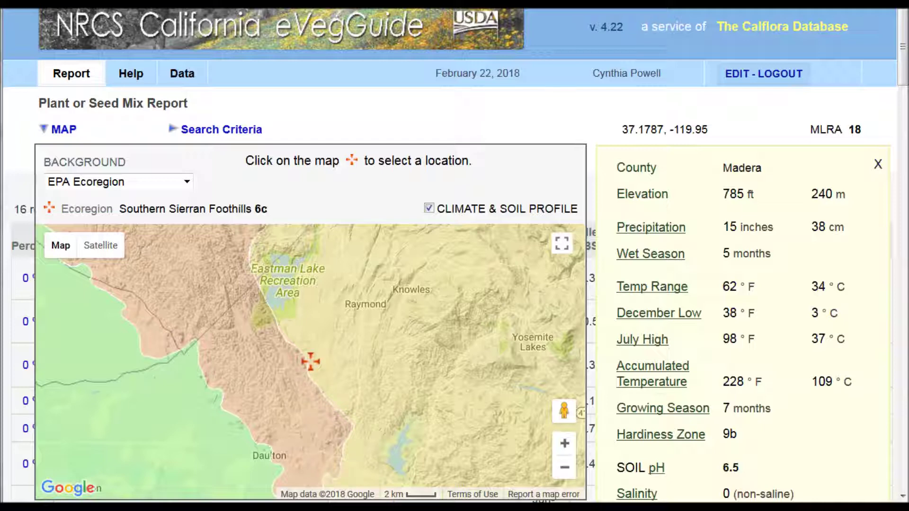
pyautogui.click(281, 367)
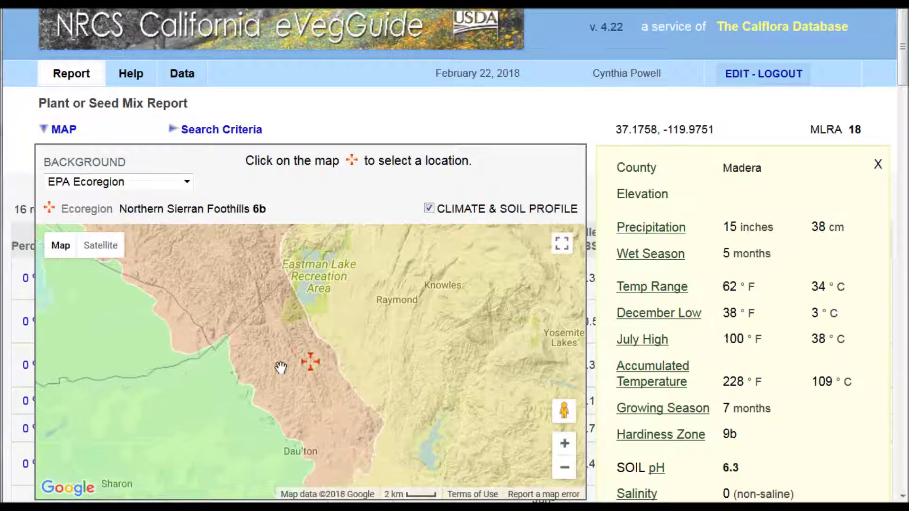
pyautogui.click(338, 345)
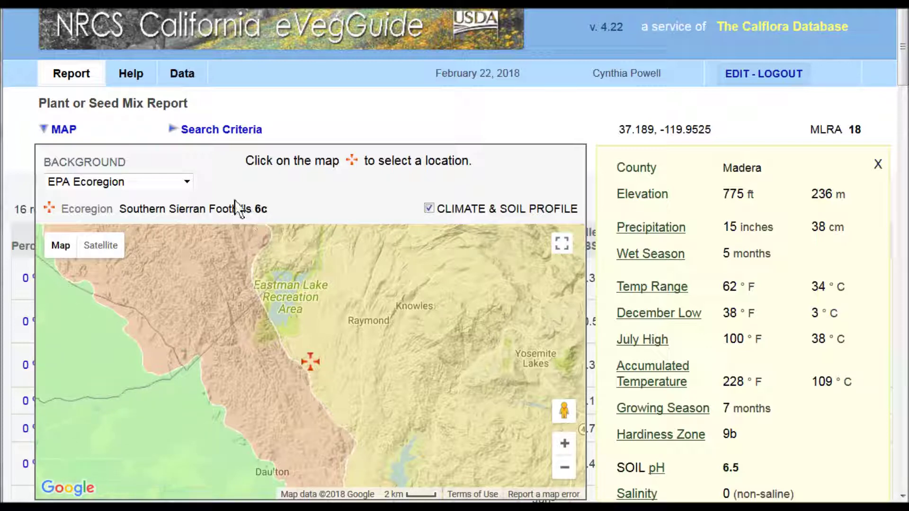
# Search for plants with only the Ecoregion 4 constraint applied and review the result list.
pyautogui.click(220, 132)
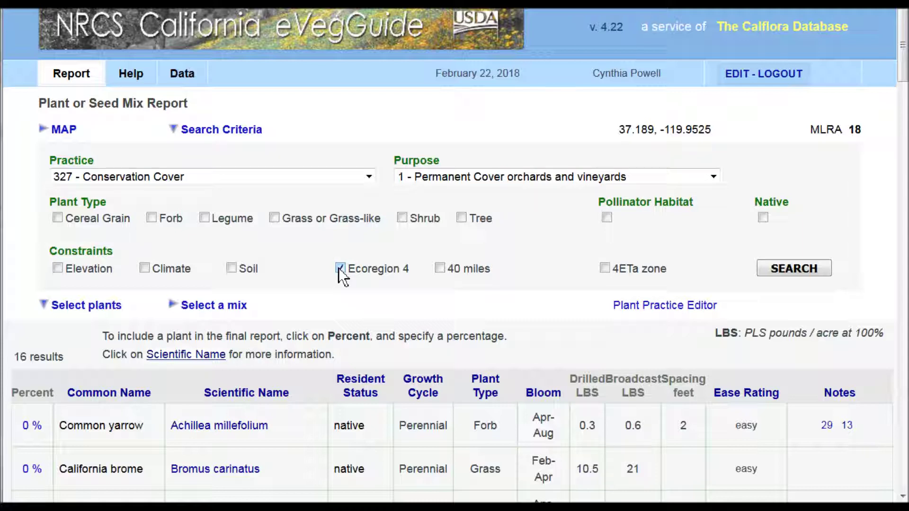
pyautogui.click(772, 276)
pyautogui.scroll(-4, 93, 444)
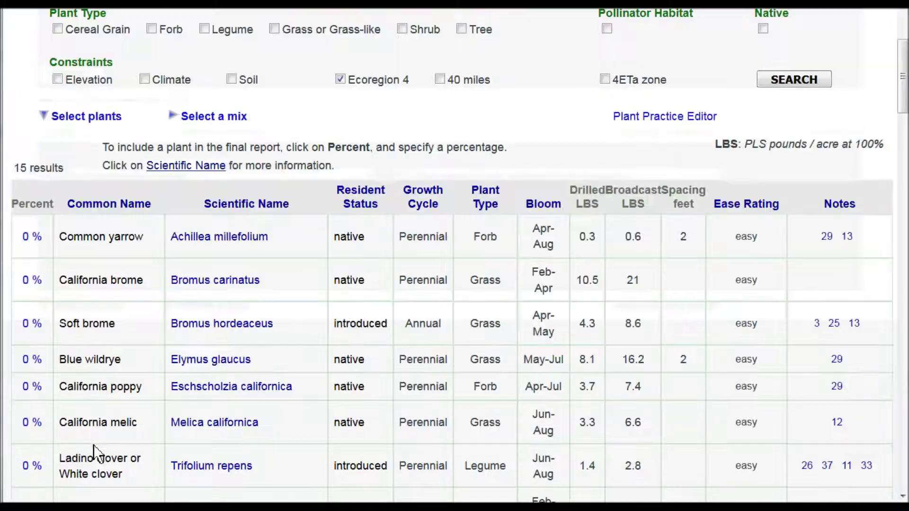
pyautogui.scroll(-2, 95, 451)
pyautogui.scroll(6, 95, 451)
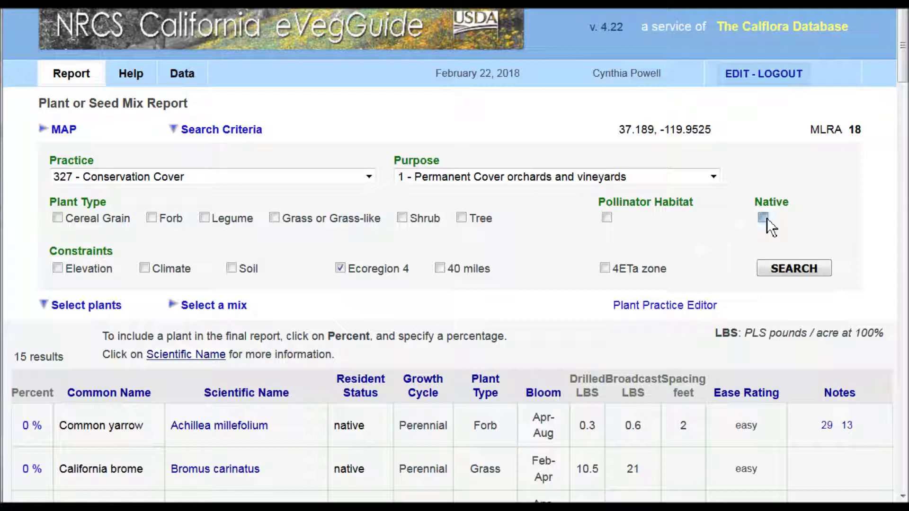
# Restrict the search to native pollinator-habitat plants of type Forb and Grass or Grass-like, and try the Climate constraint.
pyautogui.click(607, 217)
pyautogui.click(277, 219)
pyautogui.click(145, 268)
pyautogui.click(780, 280)
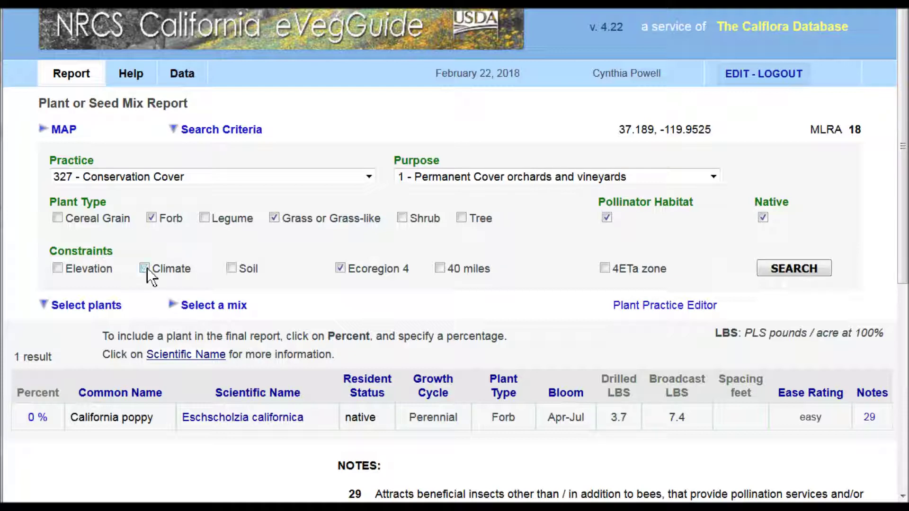
# Remove the plant type filters and search again with Native, Pollinator Habitat and Ecoregion 4 applied.
pyautogui.click(152, 218)
pyautogui.click(781, 275)
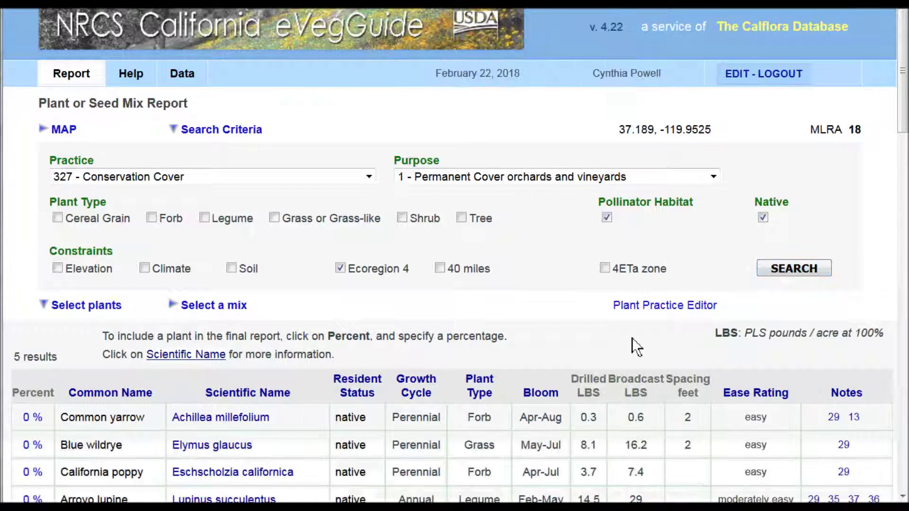
pyautogui.scroll(-2, 538, 402)
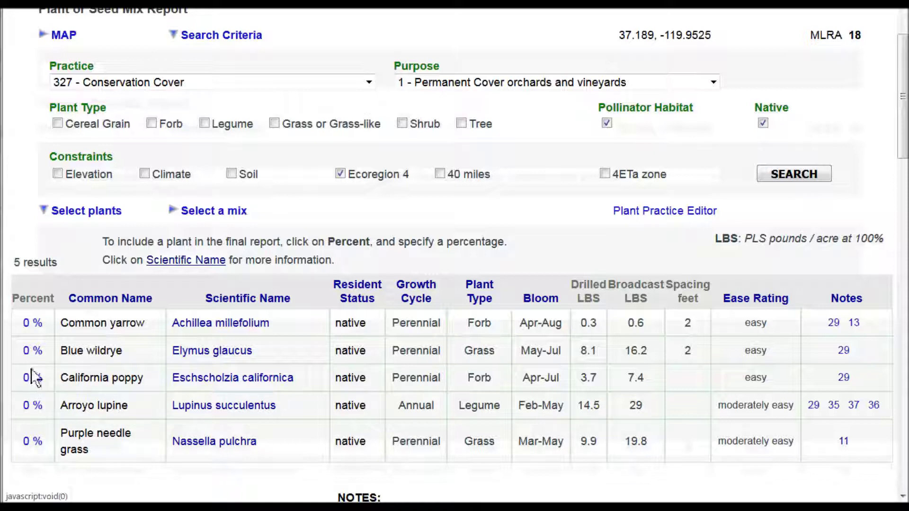
# Set the mix percentage to 50 for both Blue wildrye and California poppy.
pyautogui.click(33, 350)
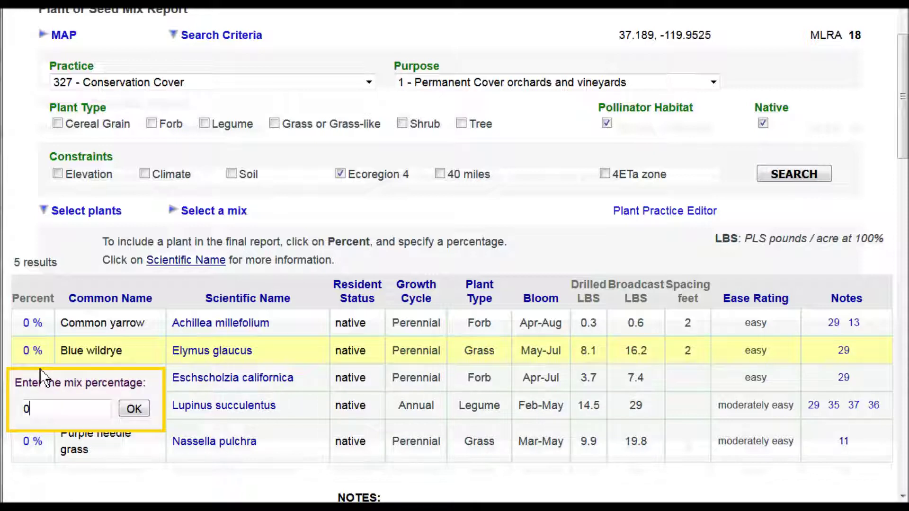
pyautogui.doubleClick(28, 410)
pyautogui.write('50')
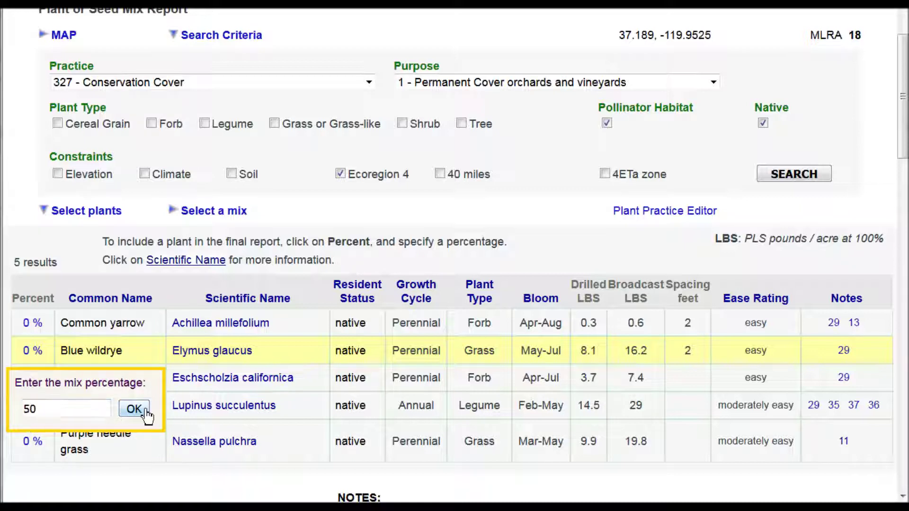
pyautogui.click(145, 410)
pyautogui.click(34, 378)
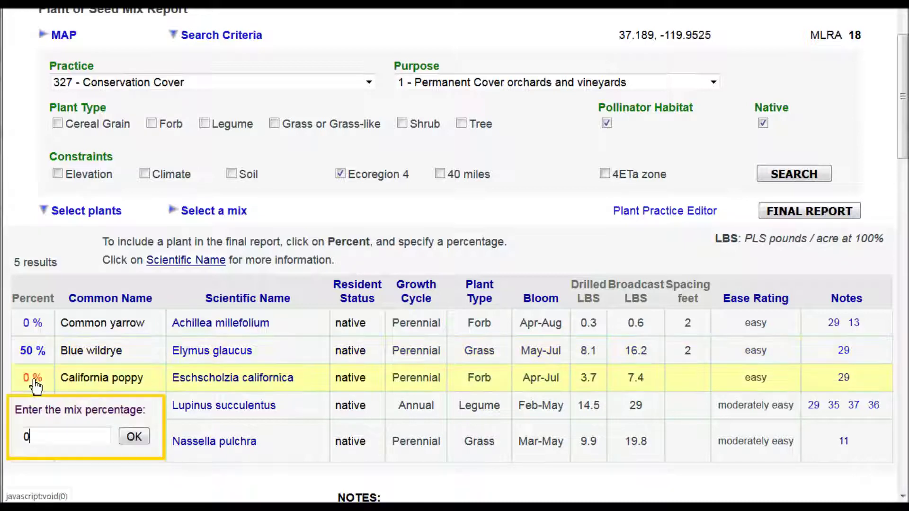
pyautogui.doubleClick(15, 438)
pyautogui.write('50')
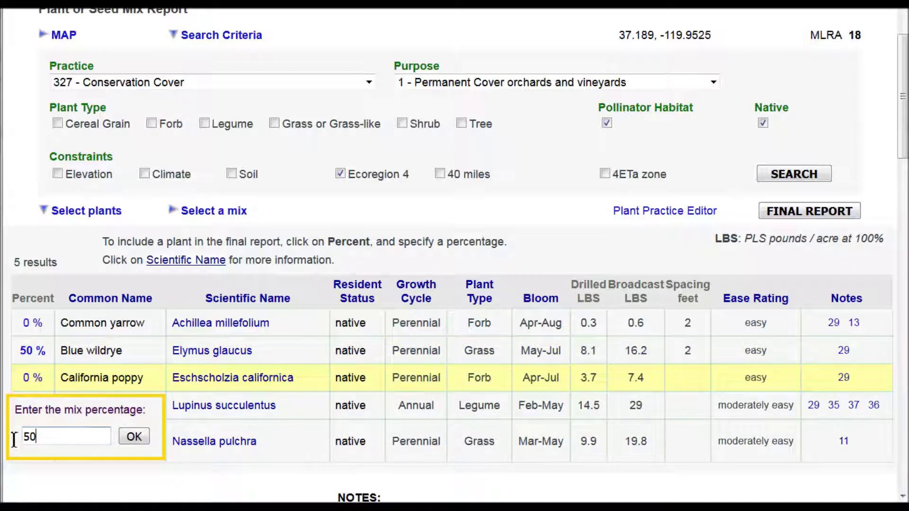
pyautogui.click(134, 436)
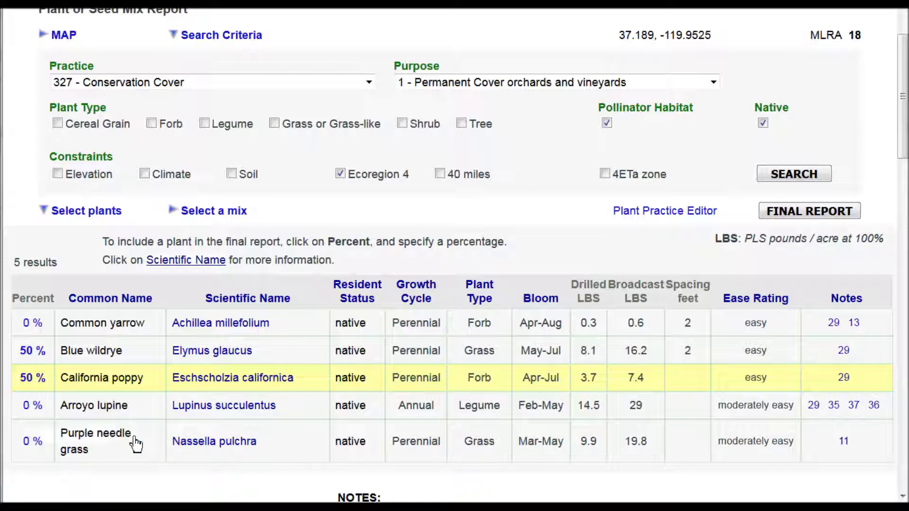
# Produce the final report, generate it as an RTF document and open it in Microsoft Word to review the plant mix.
pyautogui.click(825, 215)
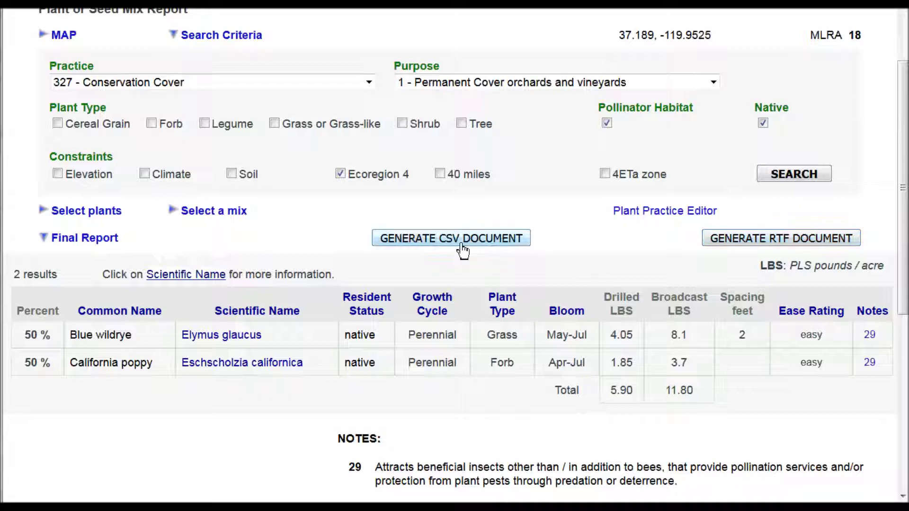
pyautogui.click(806, 242)
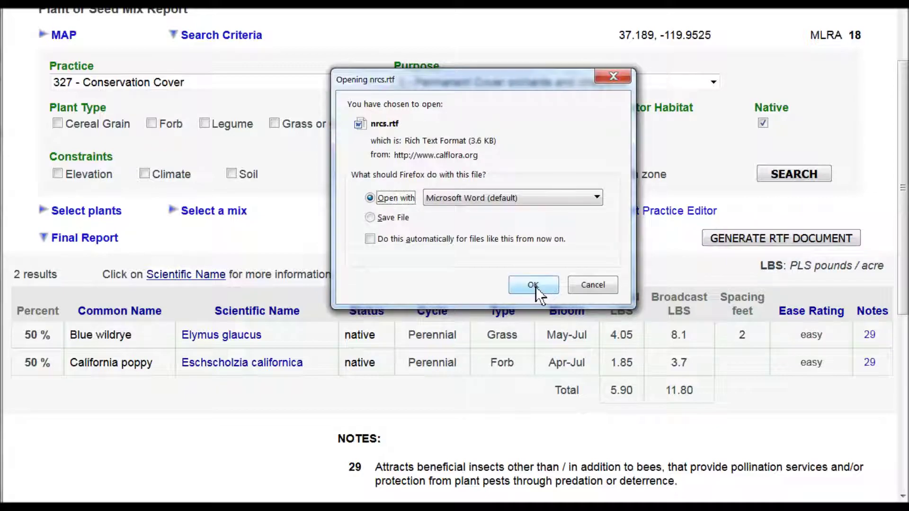
pyautogui.click(533, 285)
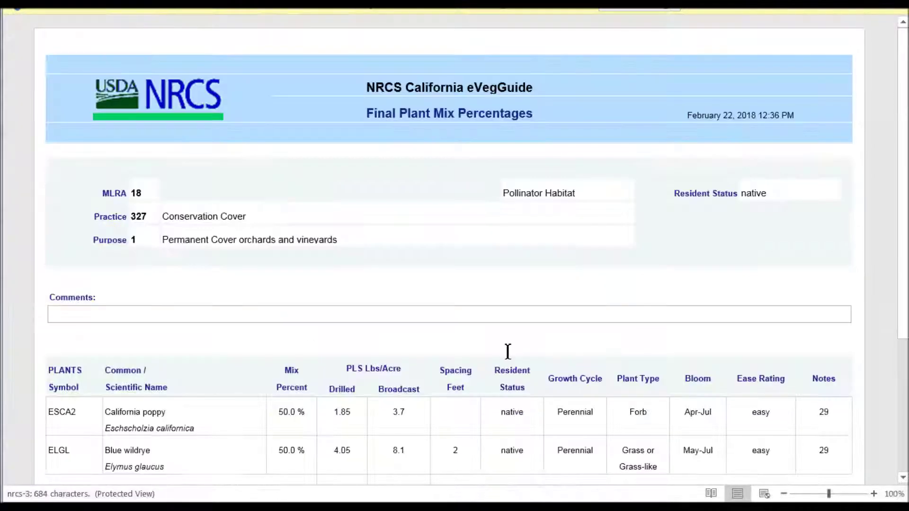
pyautogui.scroll(-2, 500, 358)
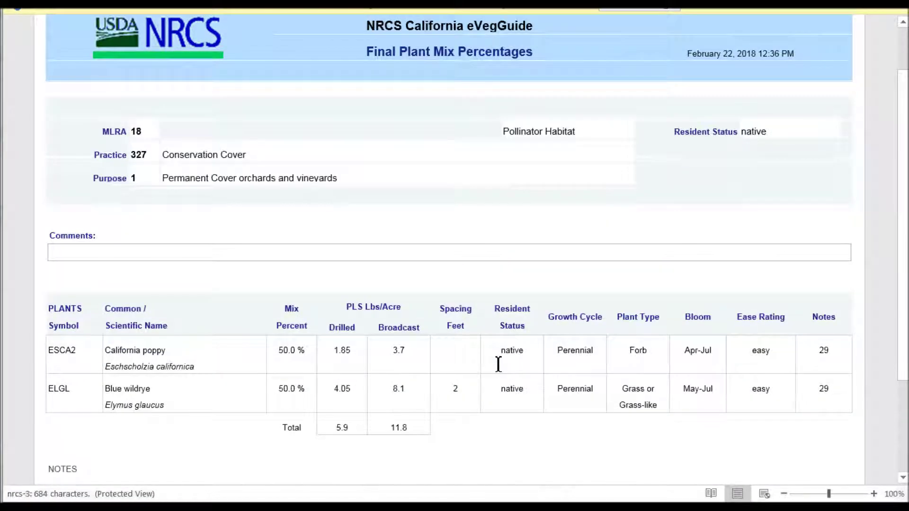
pyautogui.scroll(2, 182, 176)
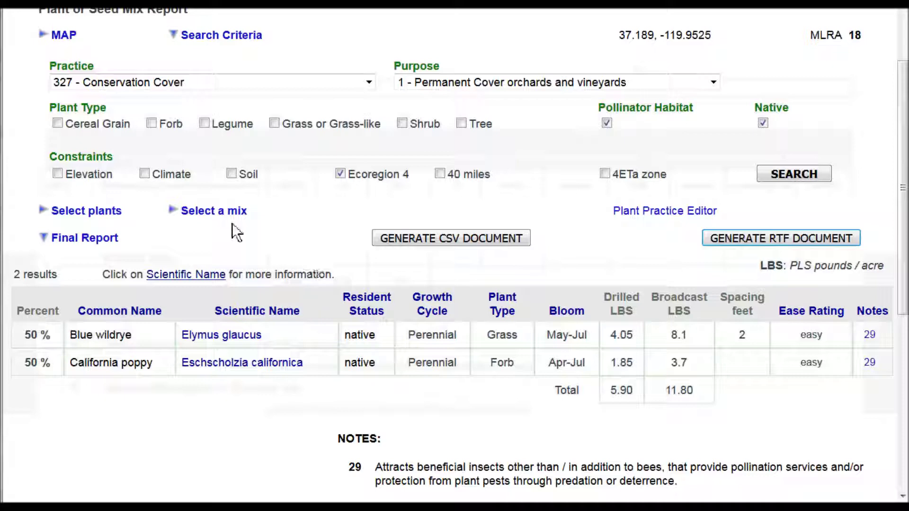
# Open the list of ready-made seed mixes for the final report and look through the available mixes.
pyautogui.click(212, 215)
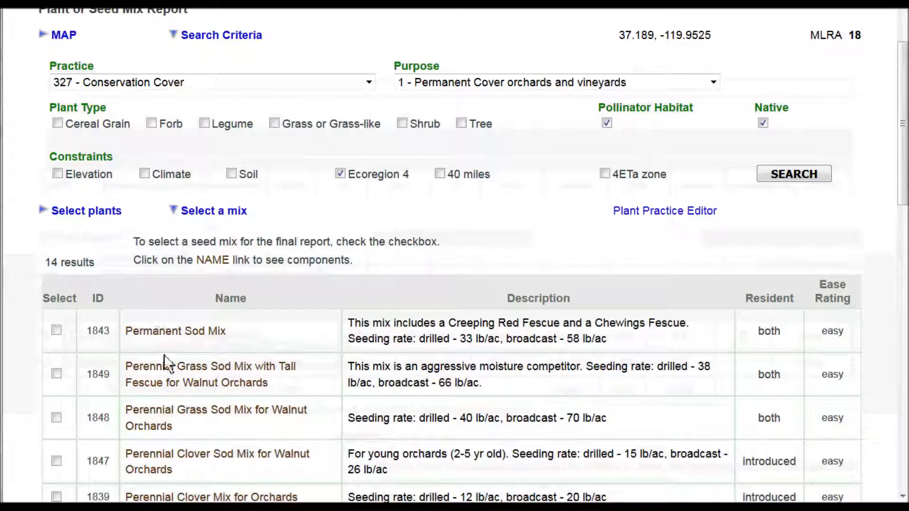
pyautogui.scroll(-2, 167, 359)
pyautogui.scroll(-2, 170, 364)
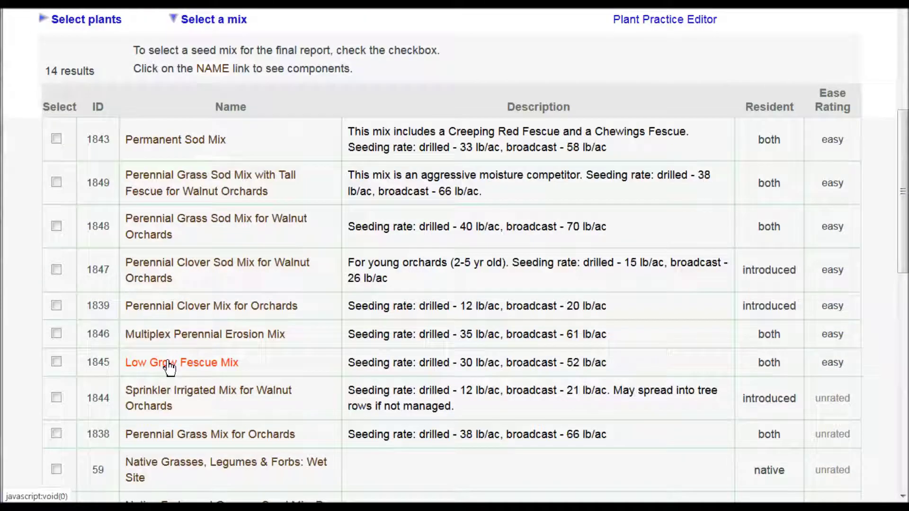
pyautogui.scroll(-2, 169, 367)
pyautogui.scroll(-1, 170, 369)
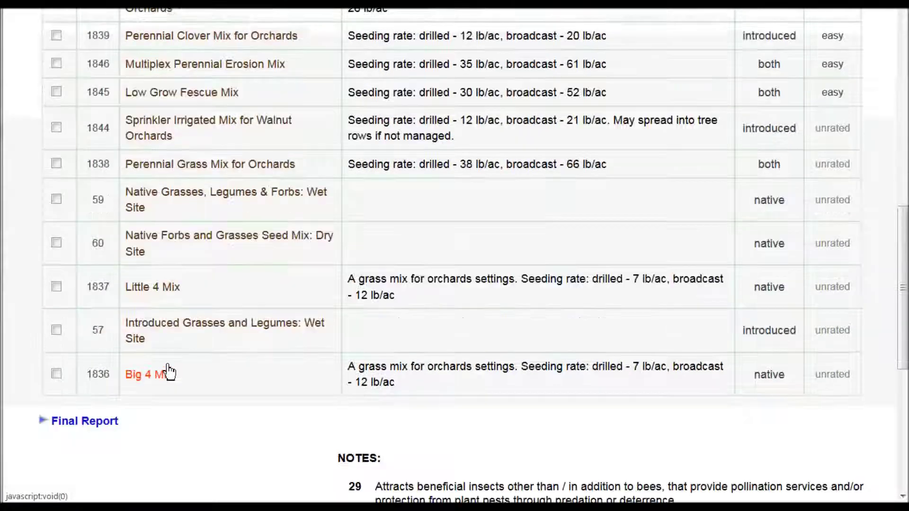
# View the component plants of the Multiplex Perennial Erosion Mix and close the component list.
pyautogui.scroll(3, 169, 288)
pyautogui.click(184, 243)
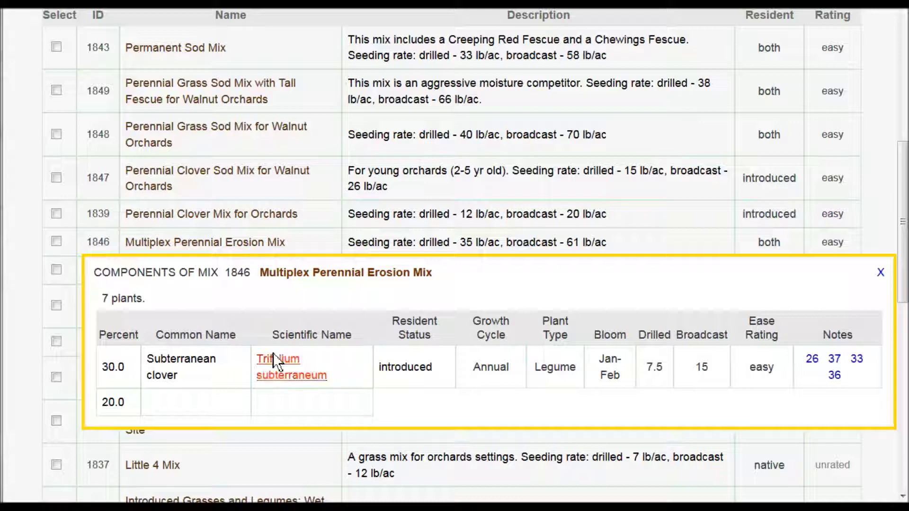
pyautogui.click(881, 273)
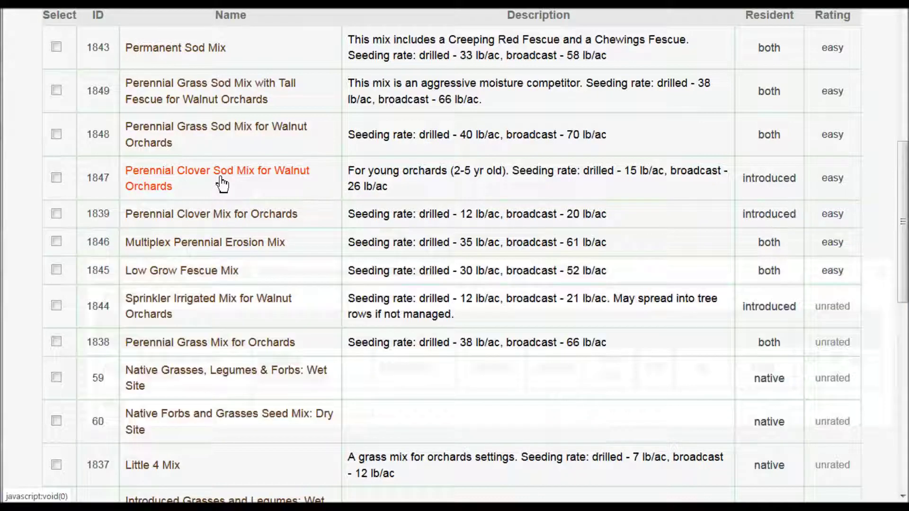
# View the component plants of the Perennial Clover Sod Mix for Walnut Orchards.
pyautogui.click(222, 183)
pyautogui.scroll(-3, 200, 328)
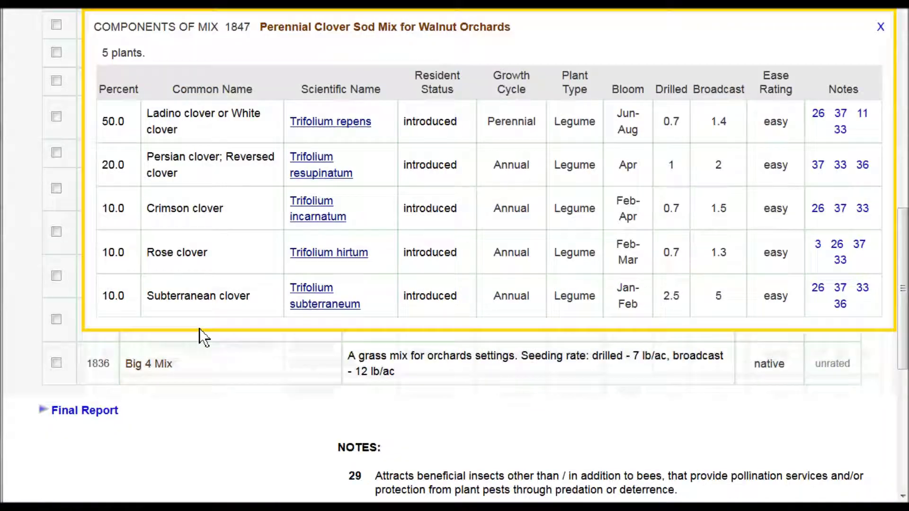
pyautogui.scroll(5, 200, 328)
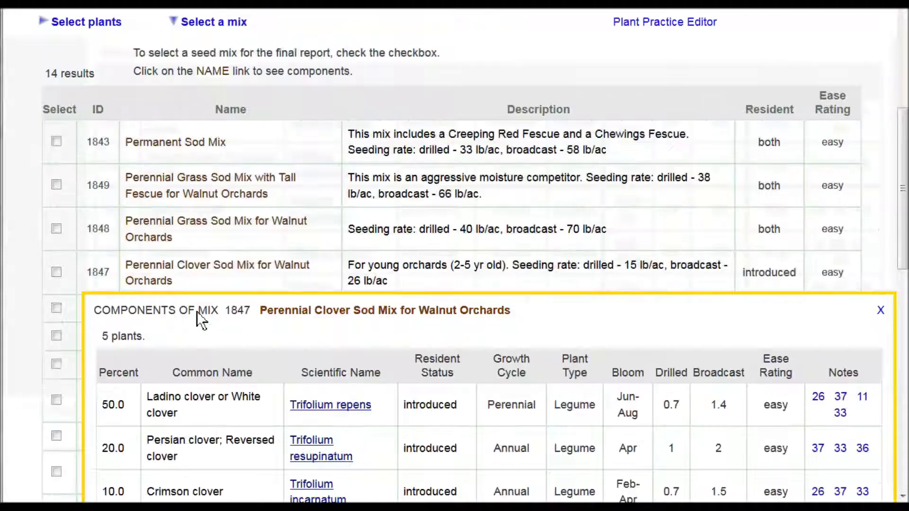
# View the components of the Perennial Grass Sod Mix for Walnut Orchards, read the notes for Perennial ryegrass and close the list.
pyautogui.click(156, 237)
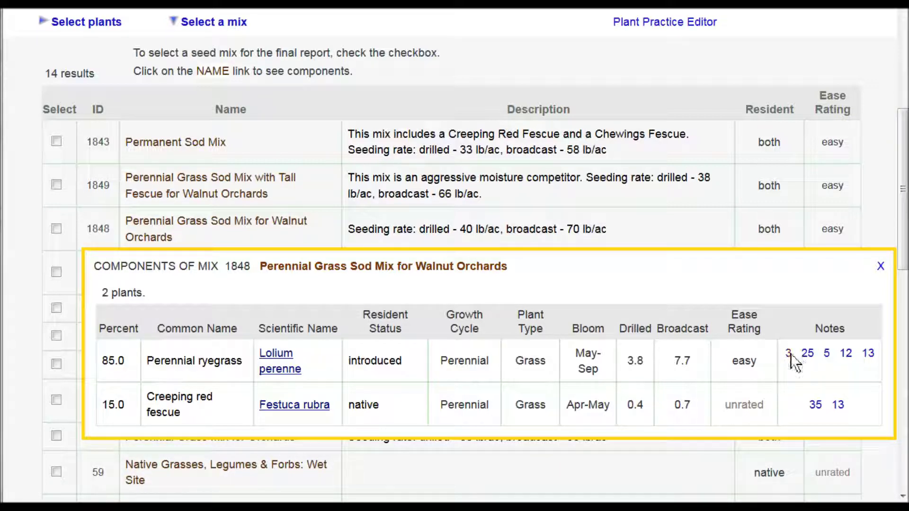
pyautogui.moveTo(794, 363)
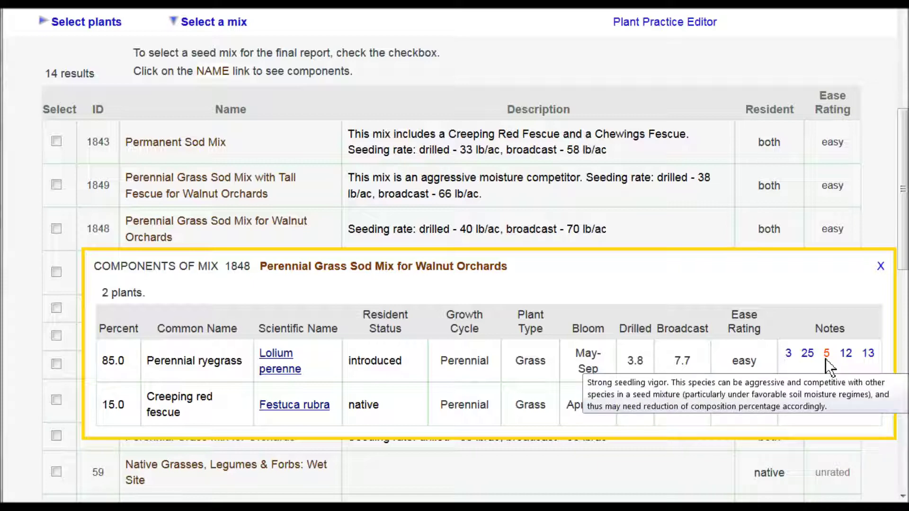
pyautogui.click(881, 268)
# Select the Perennial Clover Mix for Orchards and produce its final report.
pyautogui.click(57, 308)
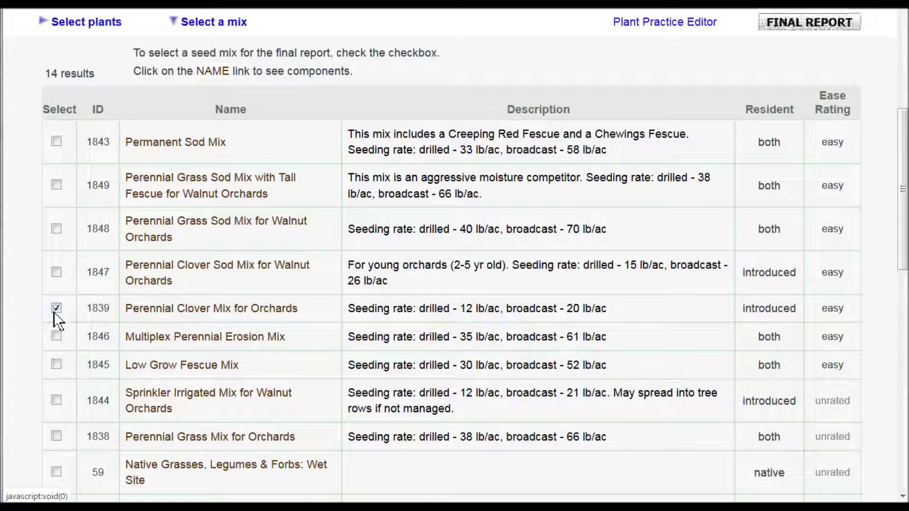
pyautogui.scroll(5, 474, 284)
pyautogui.click(781, 310)
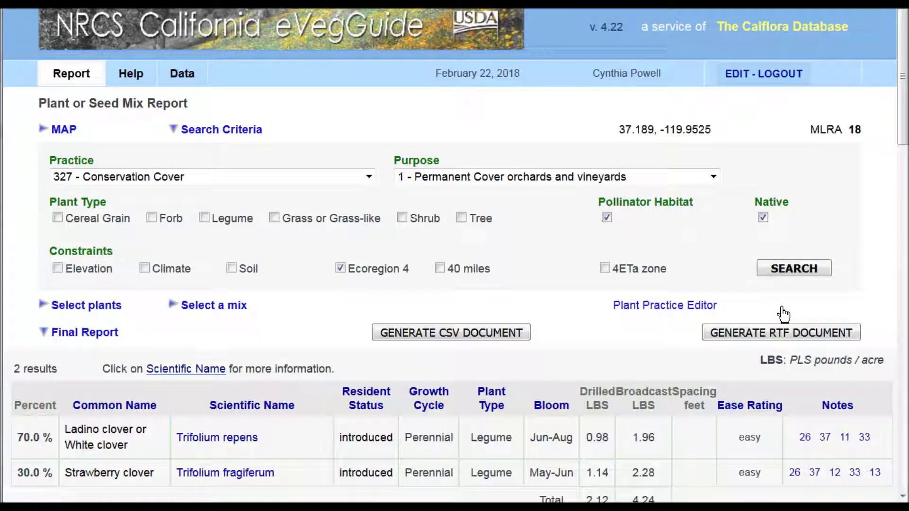
# Generate the report as an RTF document and open it in Microsoft Word to review the mix table and notes.
pyautogui.click(779, 333)
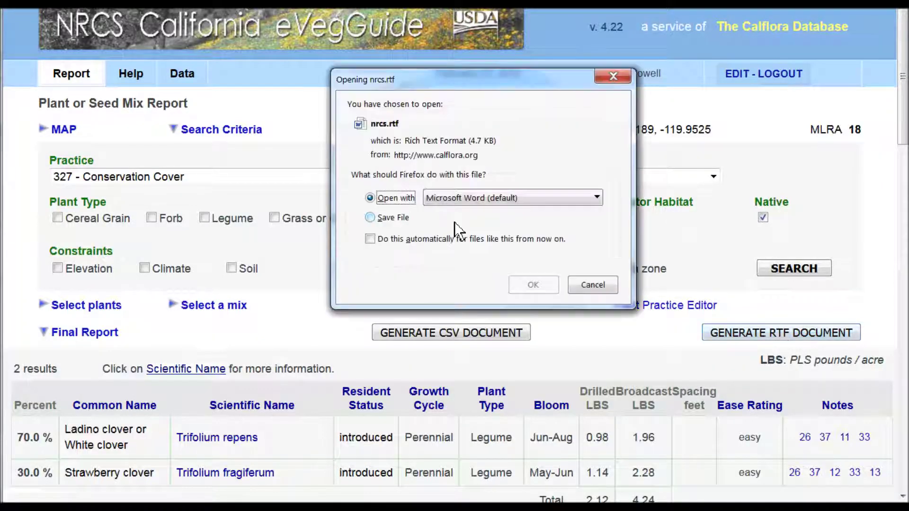
pyautogui.click(520, 288)
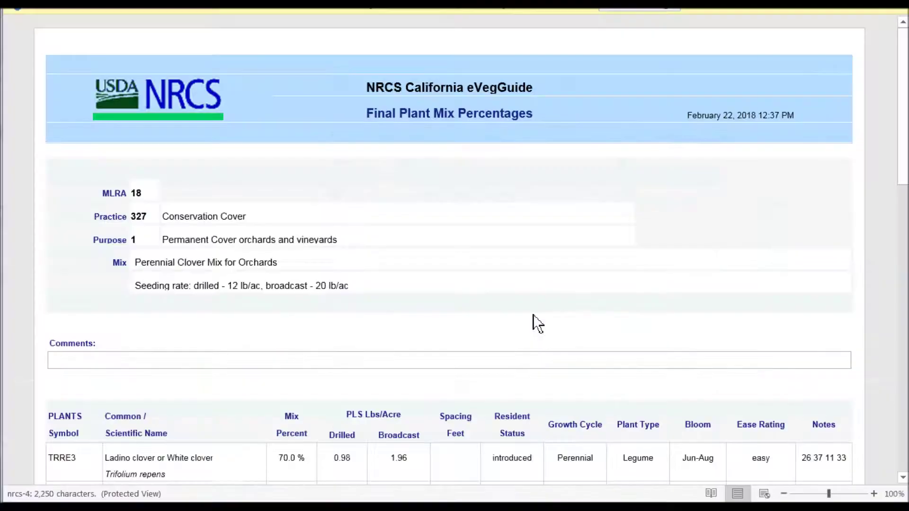
pyautogui.scroll(-3, 535, 323)
pyautogui.scroll(-2, 534, 324)
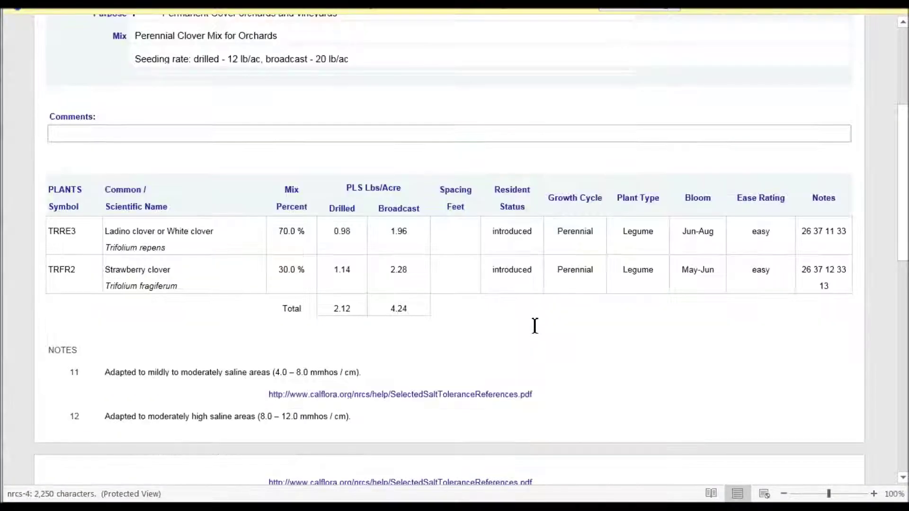
pyautogui.scroll(-3, 234, 441)
pyautogui.scroll(-3, 237, 453)
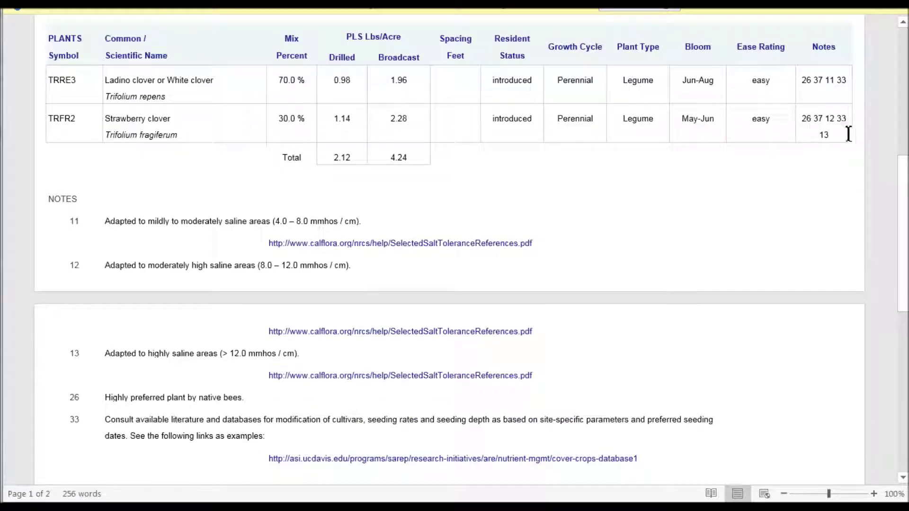
pyautogui.scroll(-2, 204, 435)
pyautogui.scroll(1, 203, 436)
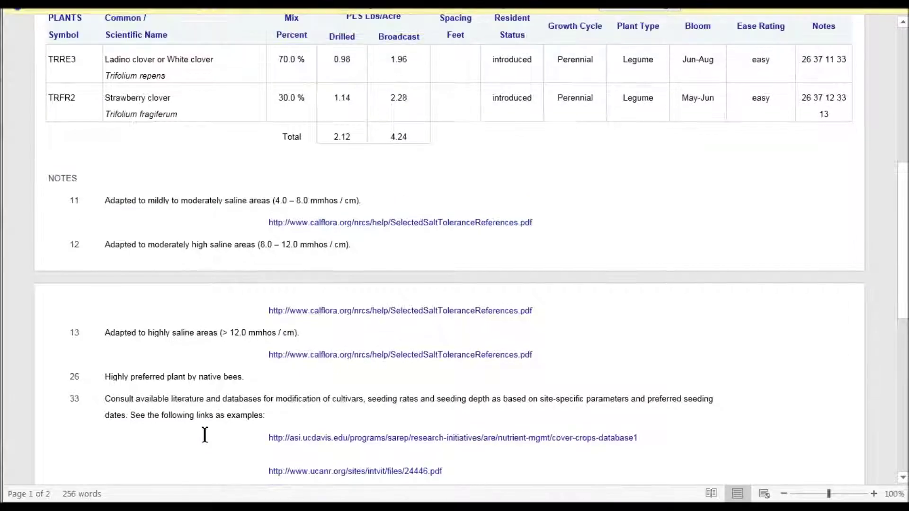
pyautogui.scroll(10, 204, 426)
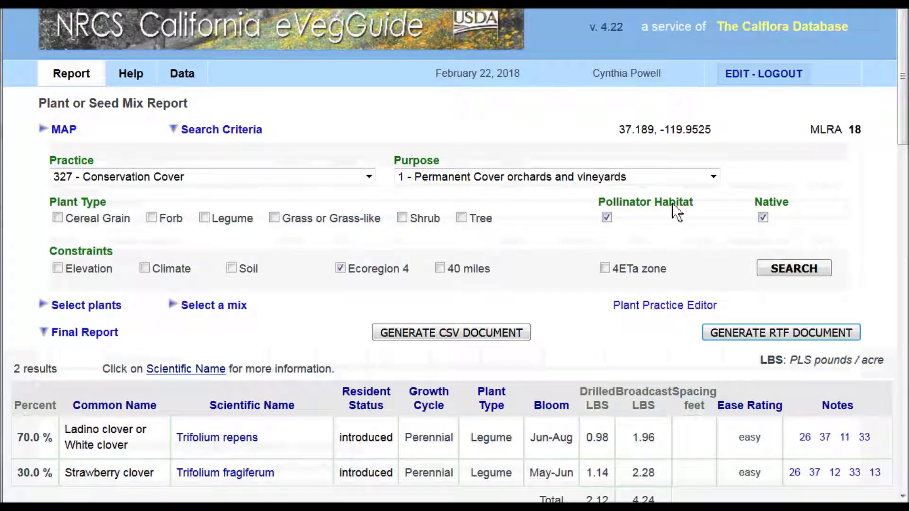
# Open The Calflora Database site from the eVegGuide page and view its plant search form.
pyautogui.click(762, 28)
pyautogui.scroll(-2, 639, 325)
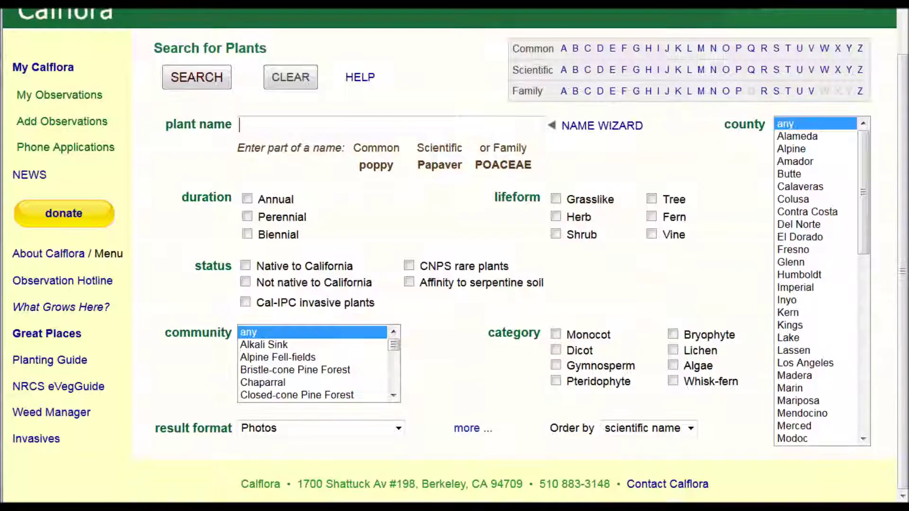